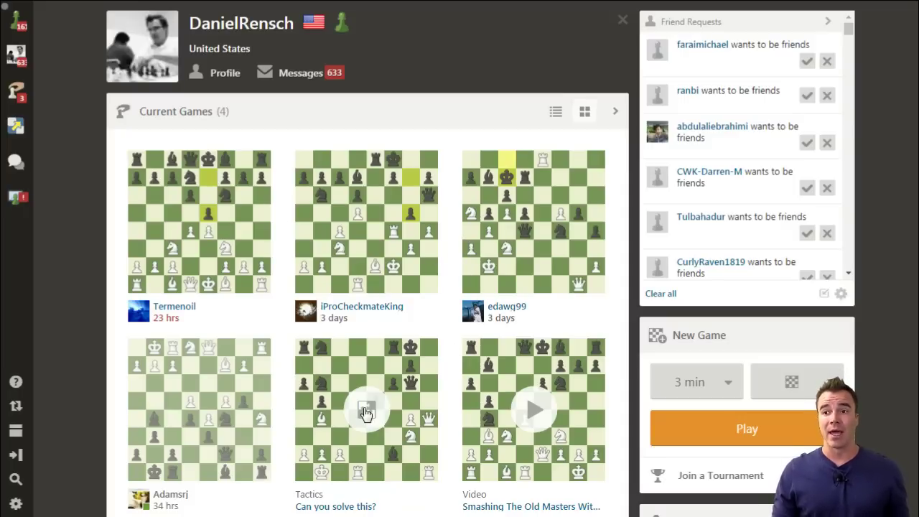
Open the daily game with 23 hours left, try 5.d5, then withdraw it, staying at 4...e5.
{"action": "left_click", "coordinate": [206, 238]}
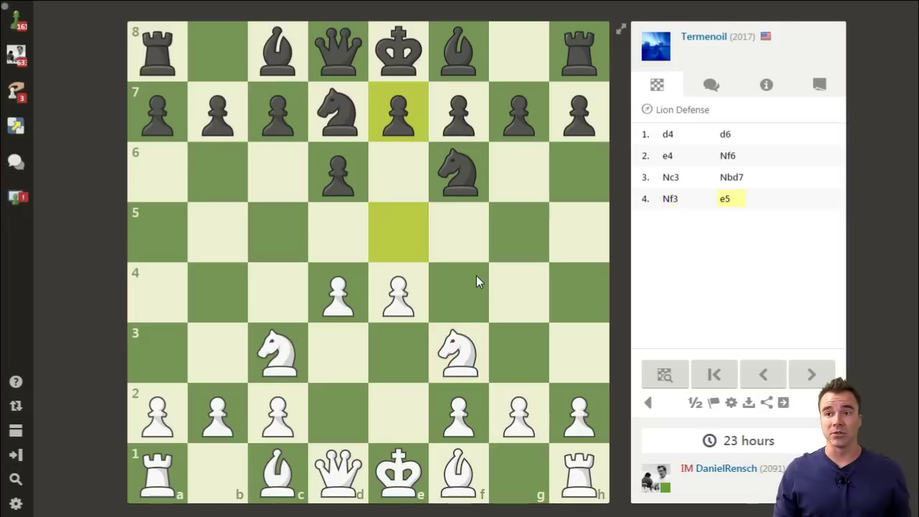
{"action": "left_click_drag", "start_coordinate": [339, 293], "coordinate": [338, 233]}
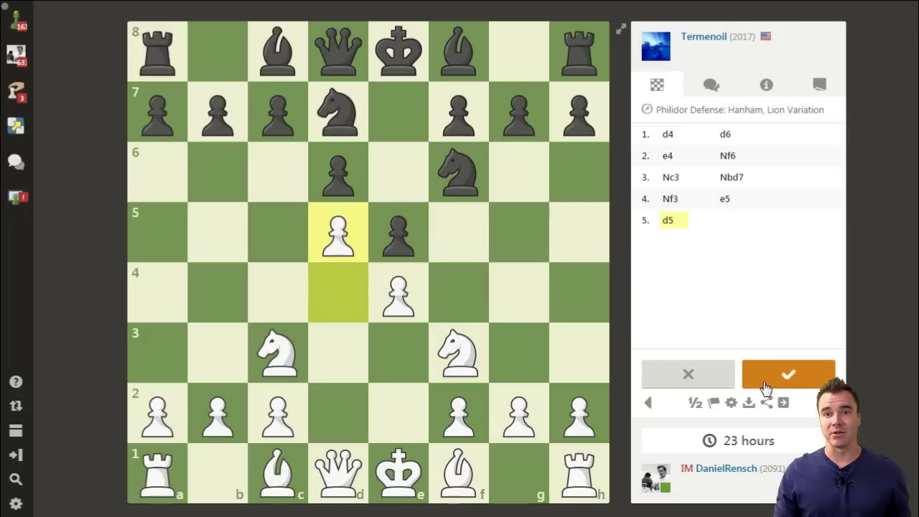
{"action": "left_click", "coordinate": [687, 374]}
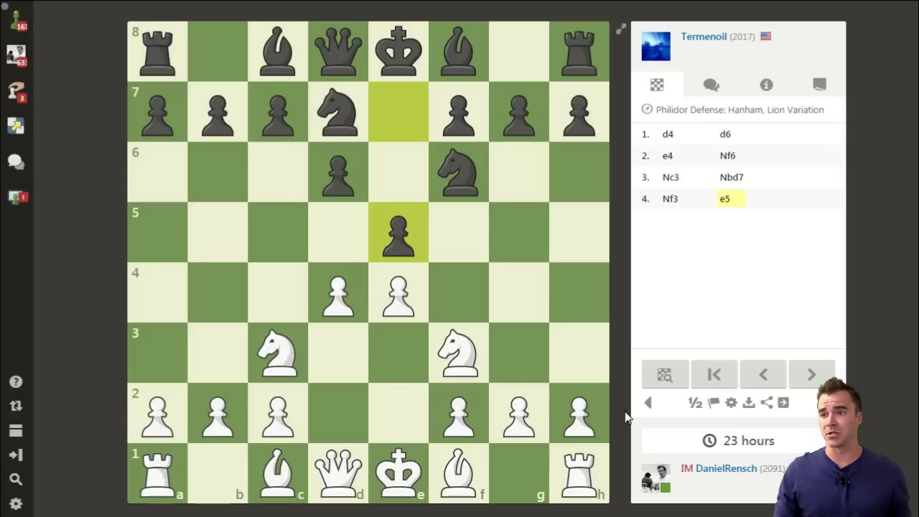
In analysis, save the 5.a4 variation commented as played against a grandmaster in a Southern California tournament.
{"action": "left_click", "coordinate": [662, 382]}
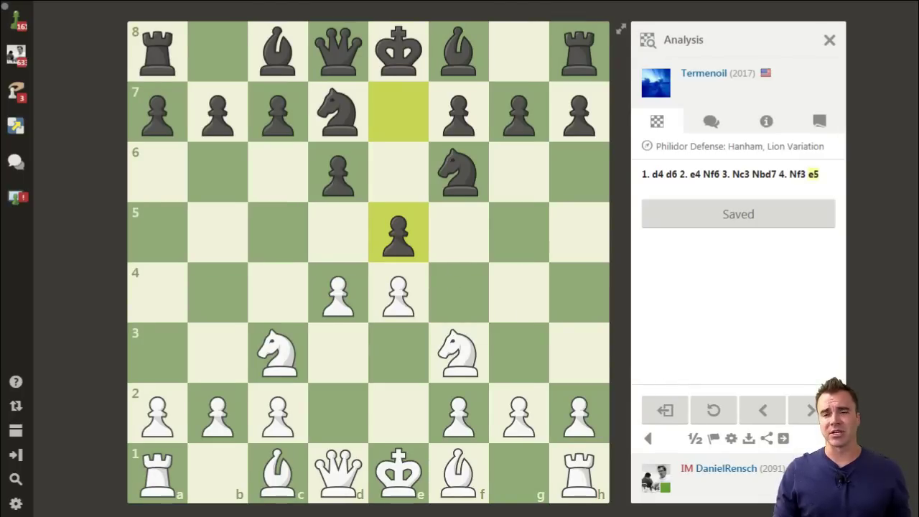
{"action": "left_click_drag", "start_coordinate": [158, 413], "coordinate": [157, 291]}
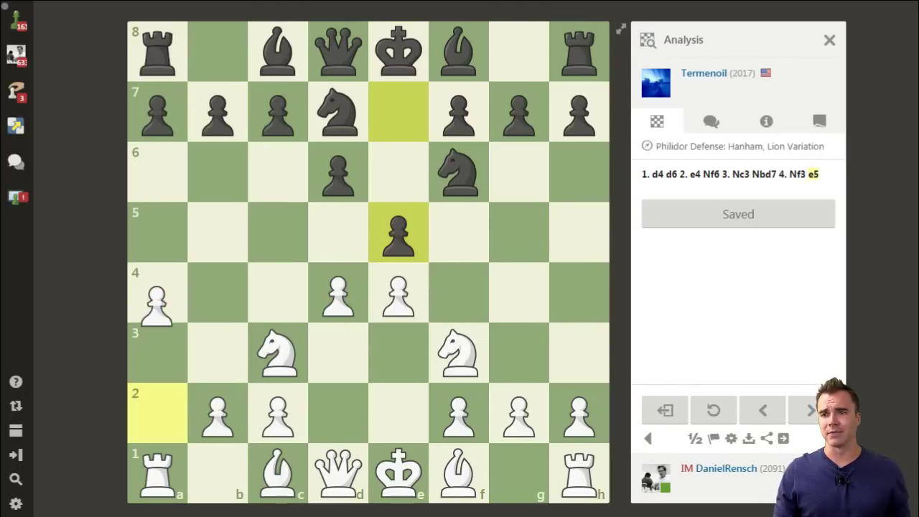
{"action": "right_click", "coordinate": [656, 189]}
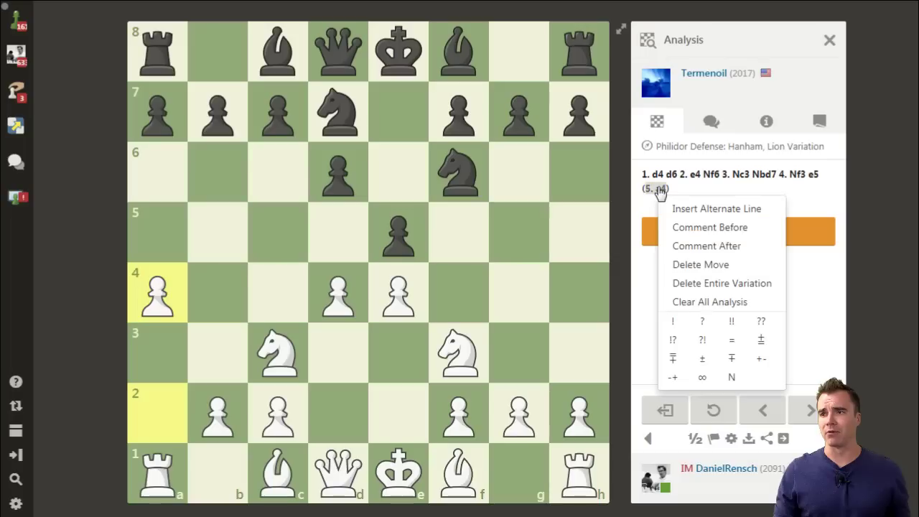
{"action": "left_click", "coordinate": [683, 246]}
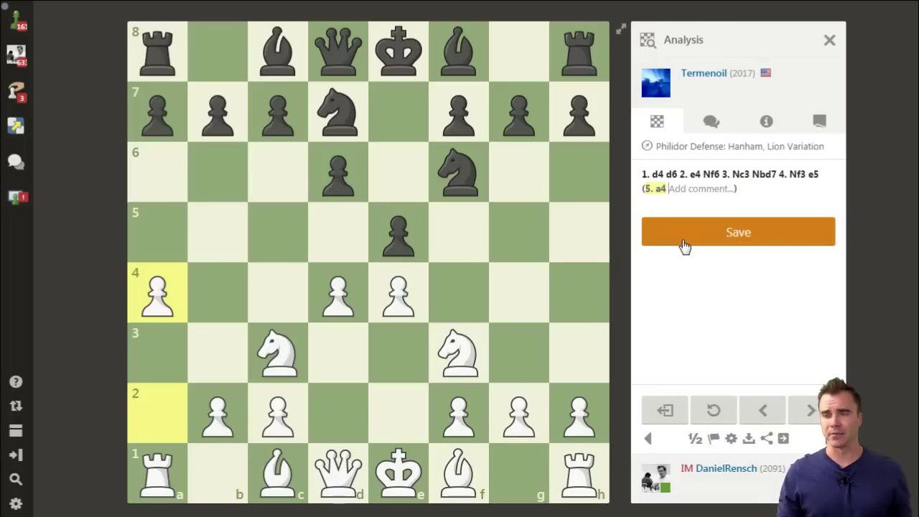
{"action": "type", "text": "I playue"}
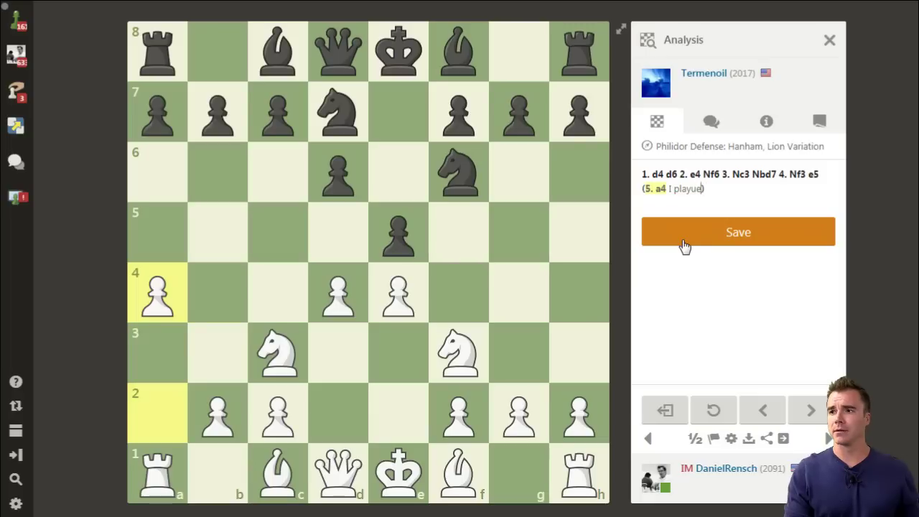
{"action": "key", "text": "BackSpace"}
{"action": "key", "text": "BackSpace"}
{"action": "type", "text": "ed thisa "}
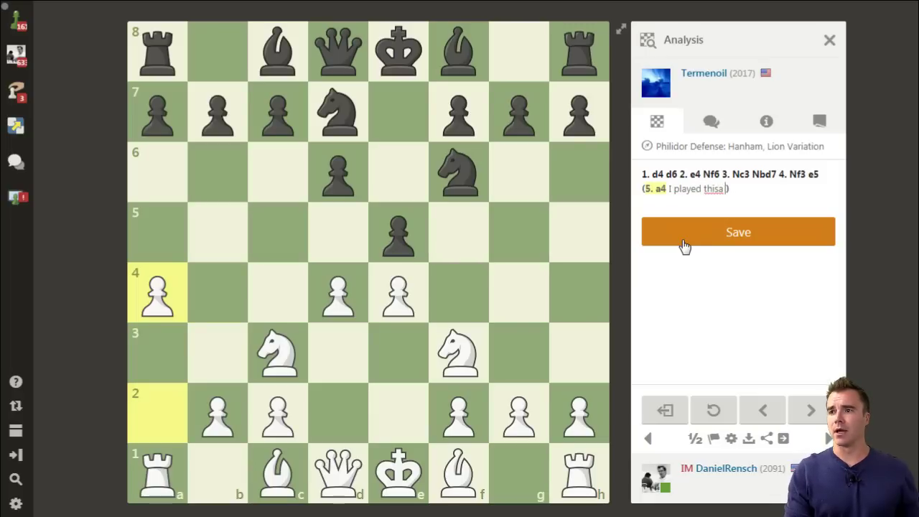
{"action": "type", "text": "liline against "}
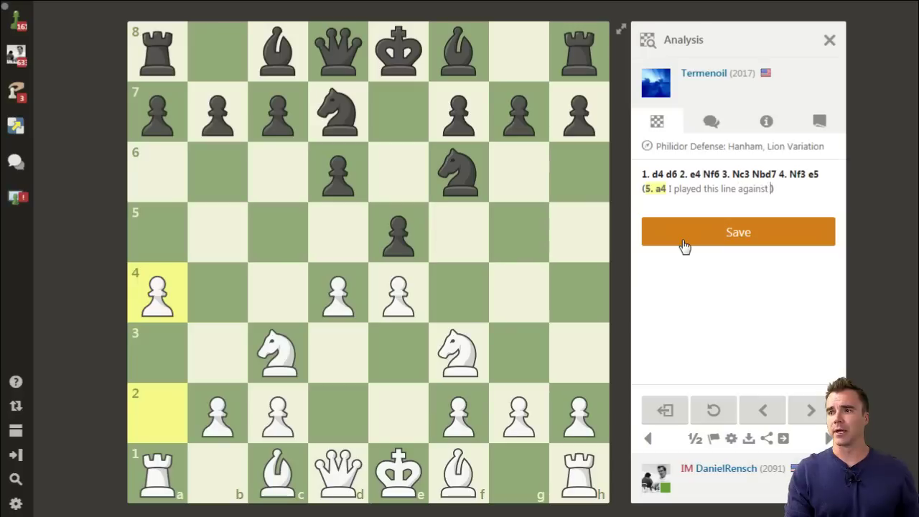
{"action": "type", "text": "GM Melik Khachiyan "}
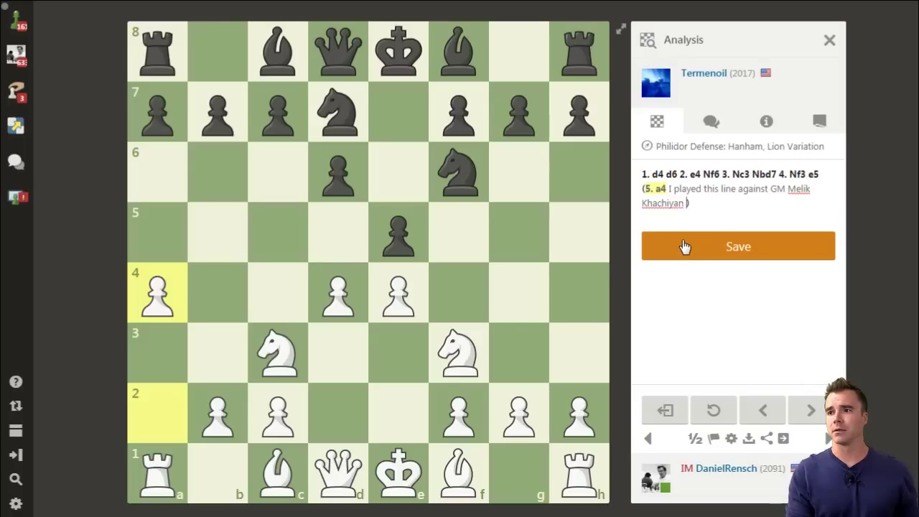
{"action": "type", "text": "in a Southern"}
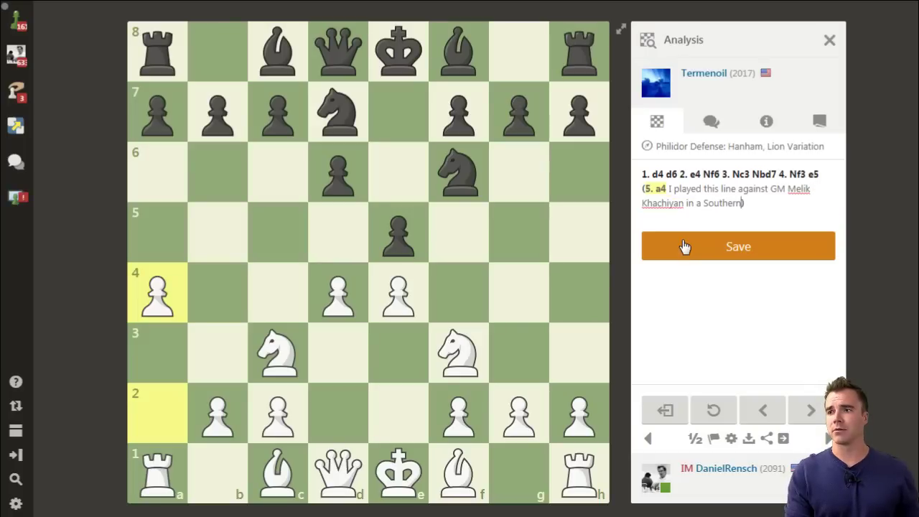
{"action": "type", "text": " California tournament some time ago."}
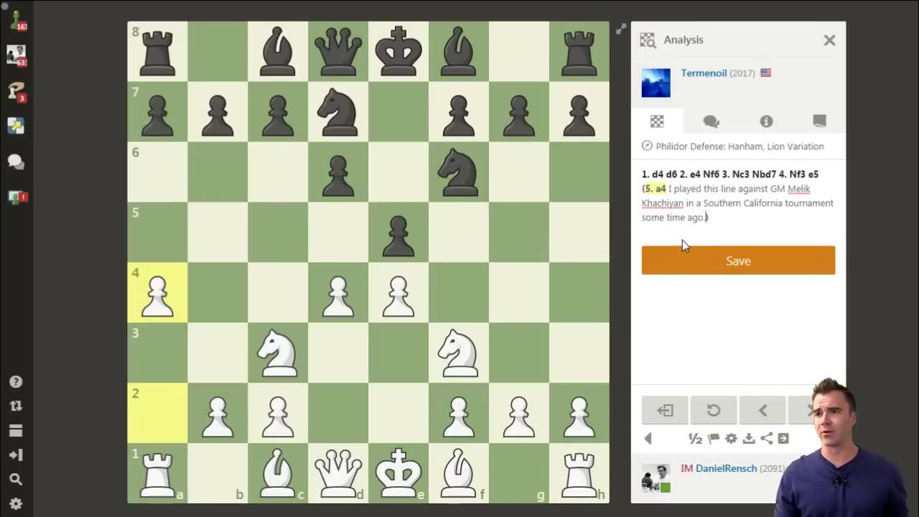
{"action": "left_click", "coordinate": [711, 272]}
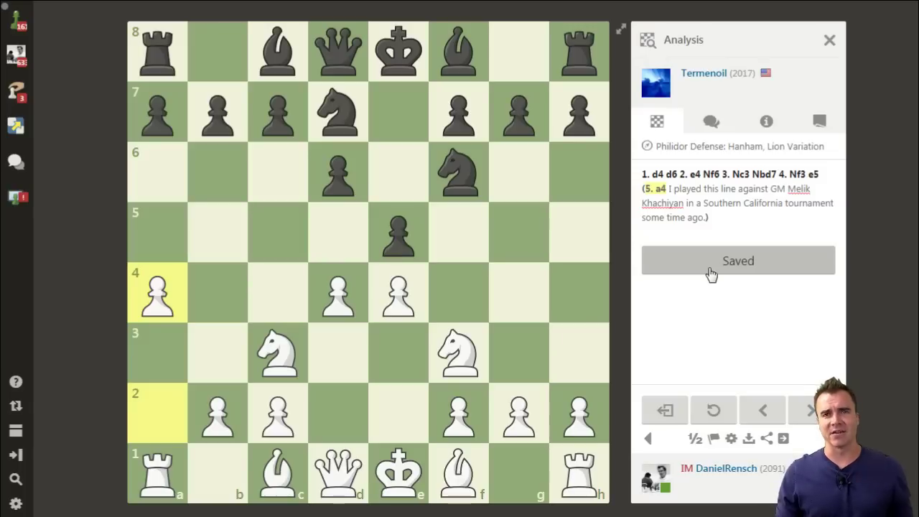
Save a 5.h3 variation with the comment 'Nice waiting move, and common for this position.'.
{"action": "left_click", "coordinate": [762, 410]}
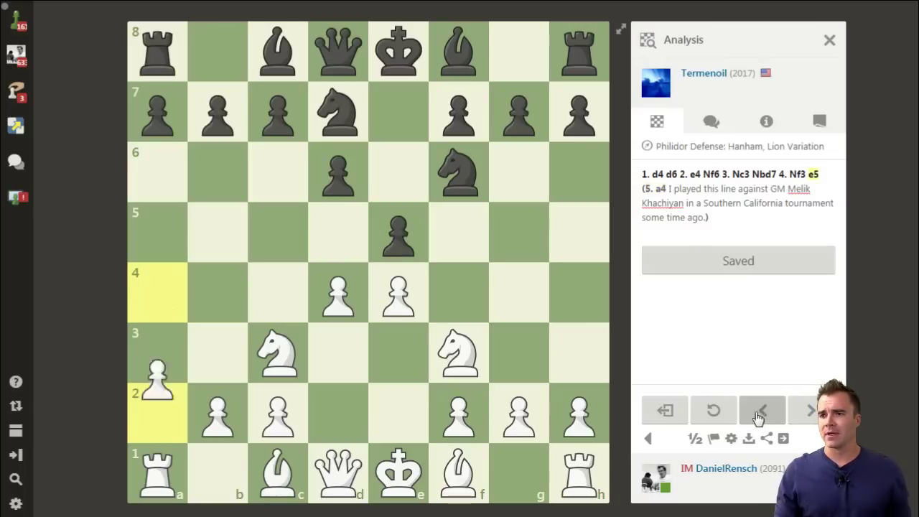
{"action": "left_click_drag", "start_coordinate": [578, 413], "coordinate": [578, 352]}
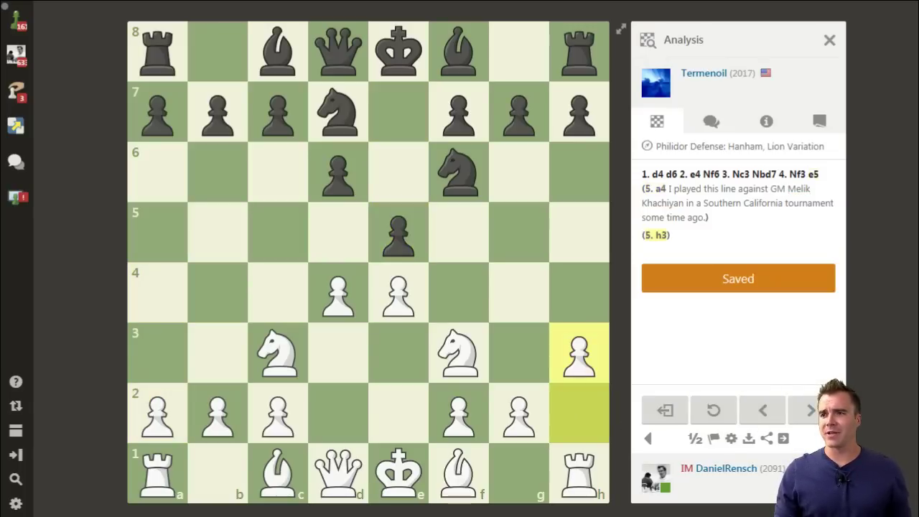
{"action": "right_click", "coordinate": [663, 241]}
{"action": "left_click", "coordinate": [690, 296]}
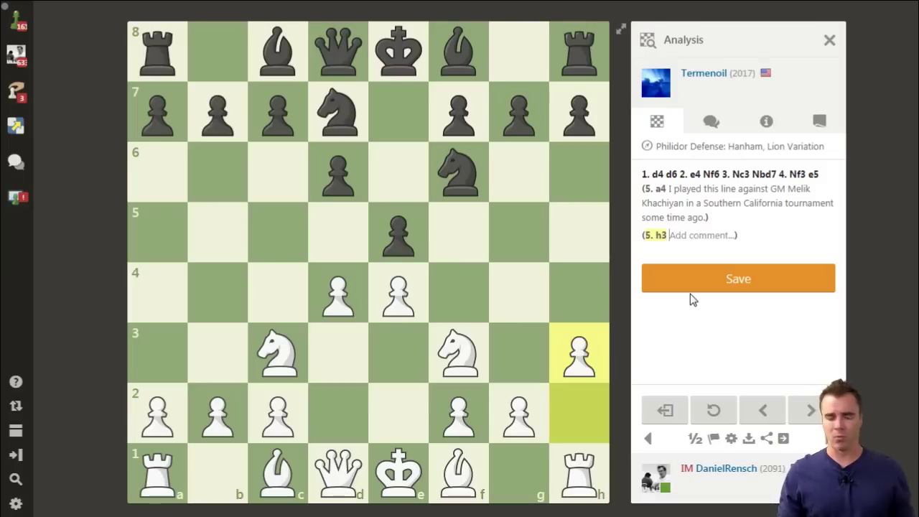
{"action": "type", "text": "Nice waiting mo"}
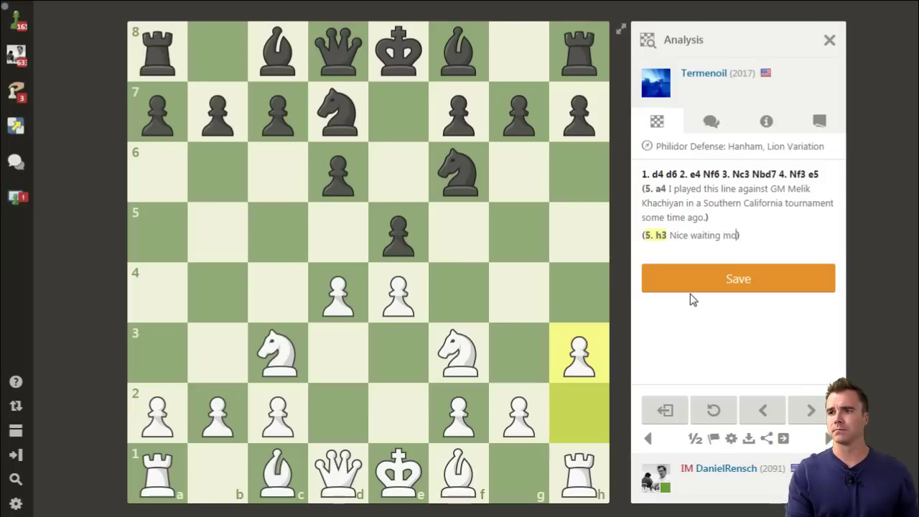
{"action": "type", "text": "ve, and common"}
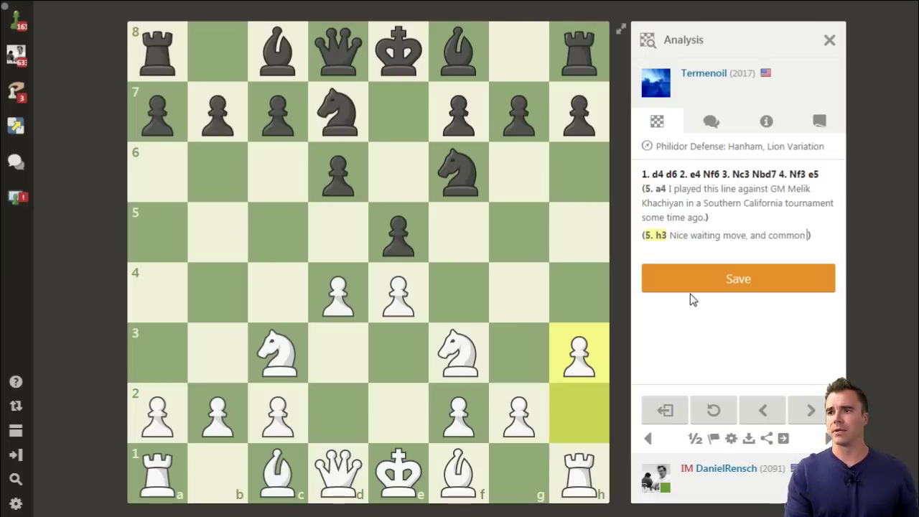
{"action": "type", "text": " for this position."}
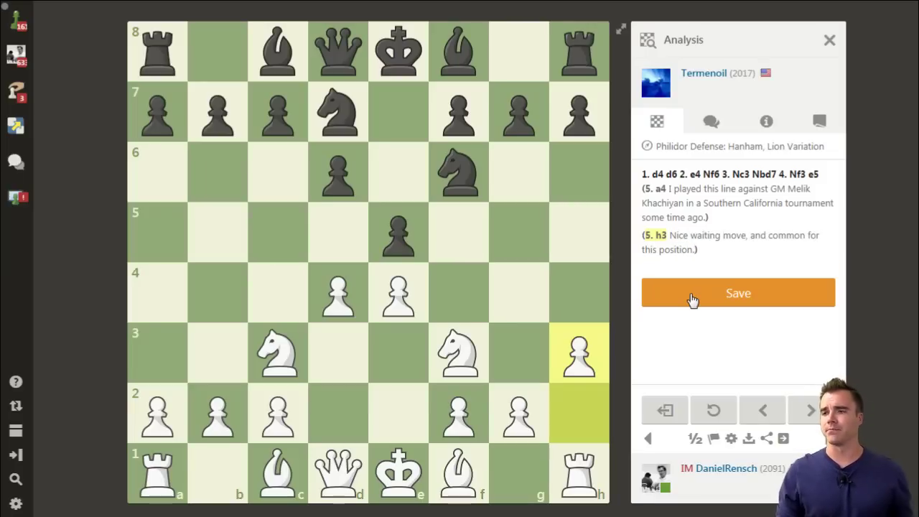
{"action": "left_click", "coordinate": [691, 300]}
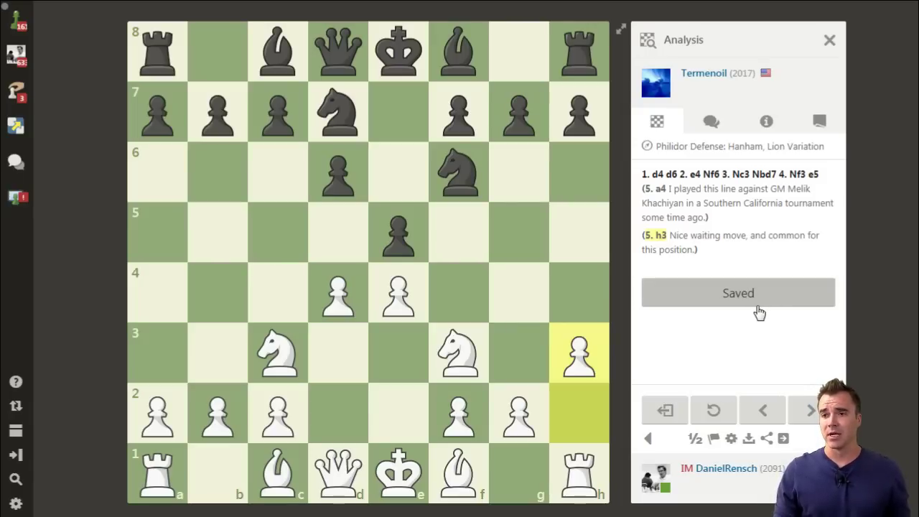
Leave analysis, play and submit 5.a4 in the Philidor game, and return to Home.
{"action": "left_click", "coordinate": [665, 410]}
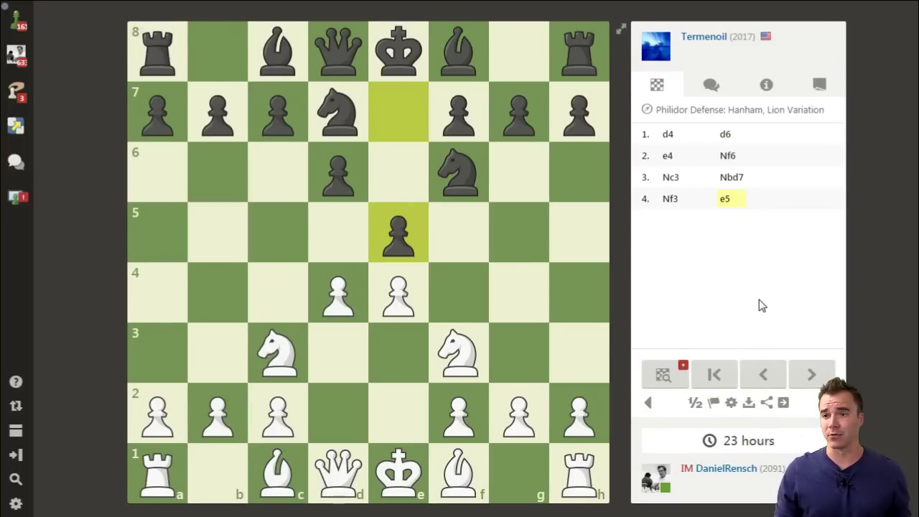
{"action": "left_click_drag", "start_coordinate": [158, 413], "coordinate": [158, 292]}
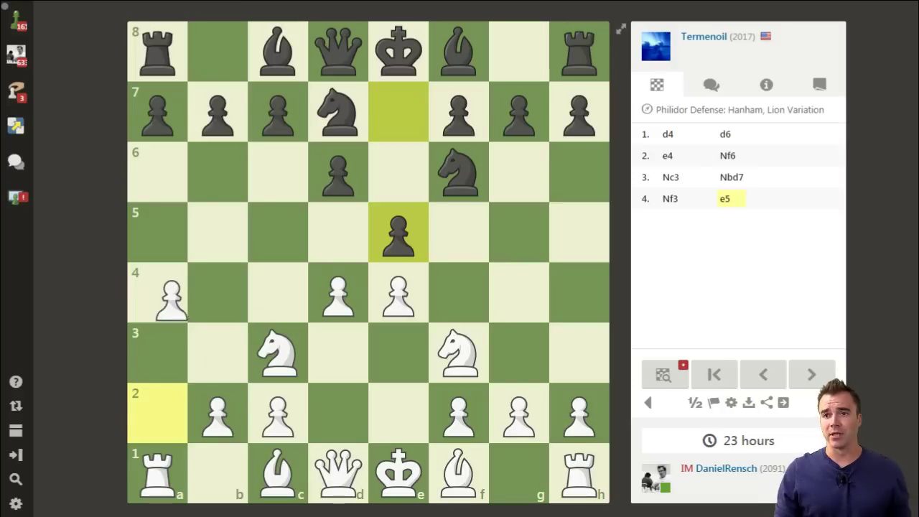
{"action": "left_click", "coordinate": [782, 374]}
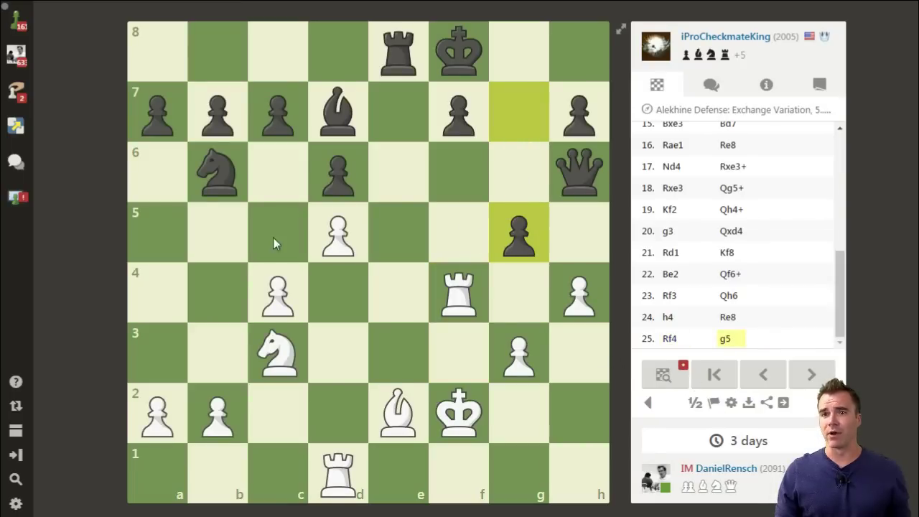
{"action": "mouse_move", "coordinate": [74, 50]}
{"action": "left_click", "coordinate": [79, 22]}
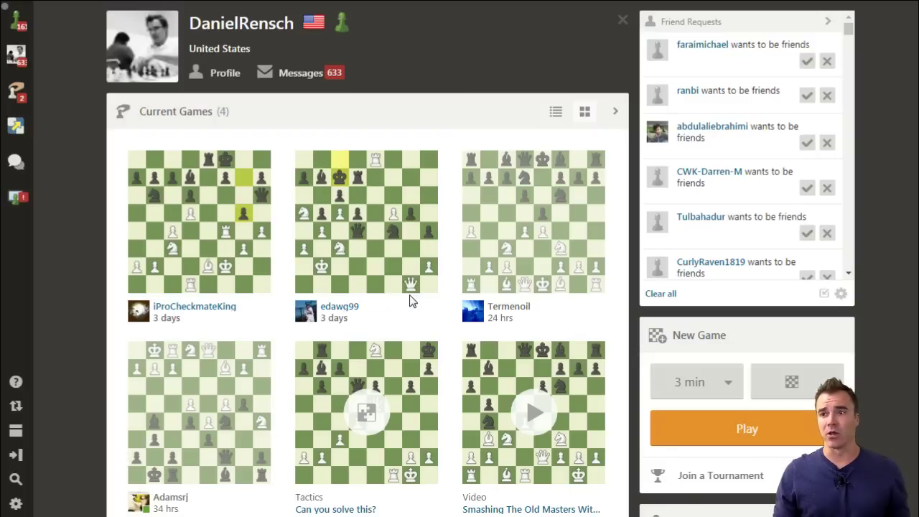
Submit 32.Qxd4 in the Chess960 game and 26.Rfd4 in the Alekhine Defense game.
{"action": "left_click", "coordinate": [346, 256]}
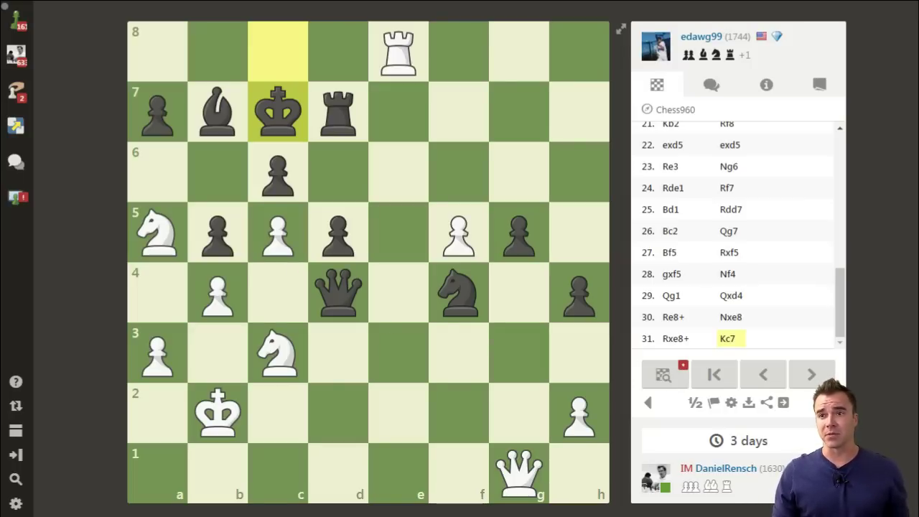
{"action": "left_click_drag", "start_coordinate": [518, 473], "coordinate": [338, 292]}
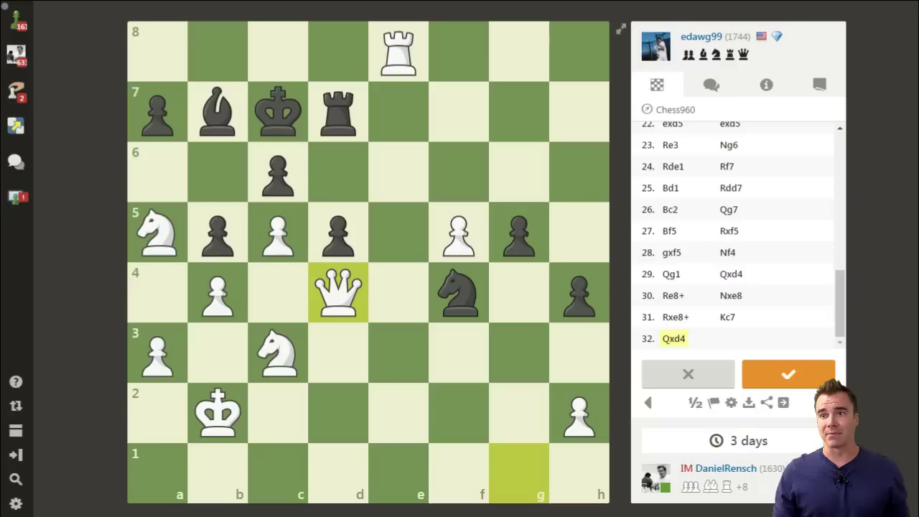
{"action": "left_click", "coordinate": [774, 376]}
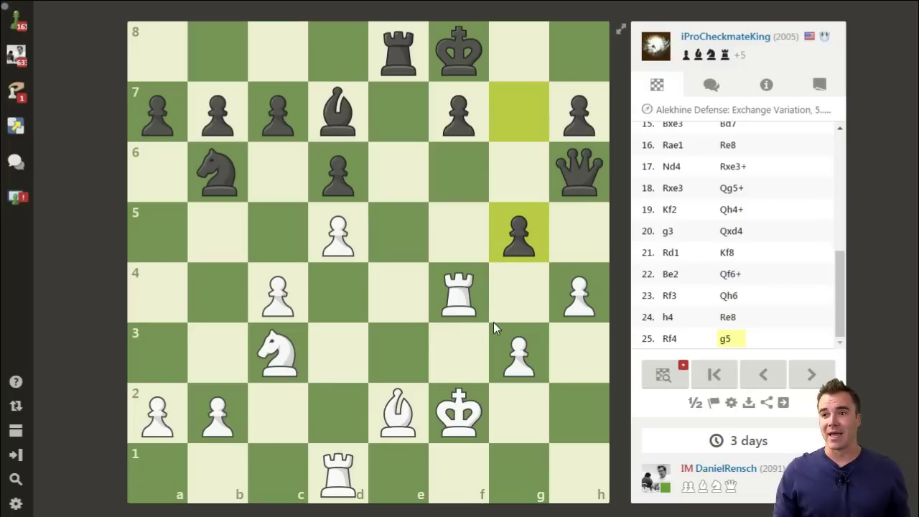
{"action": "left_click_drag", "start_coordinate": [459, 294], "coordinate": [351, 294]}
{"action": "left_click", "coordinate": [789, 374]}
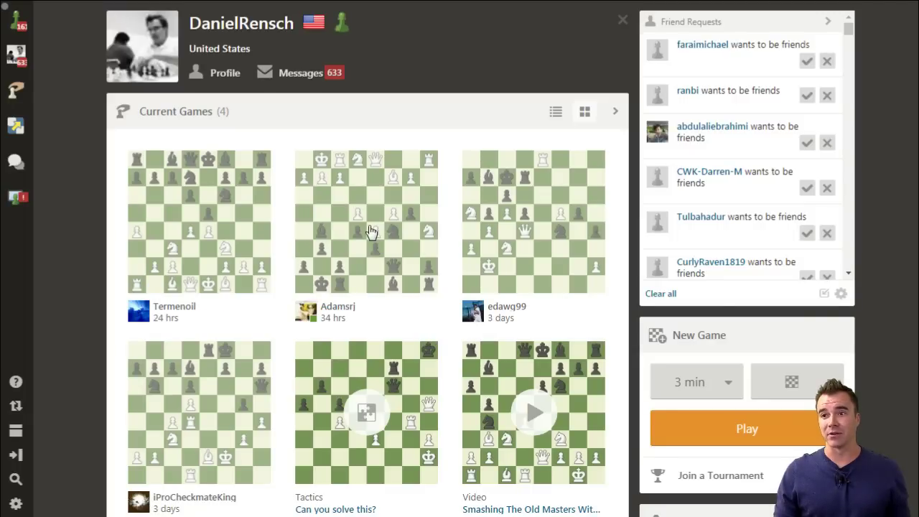
Open the Blumenfeld Countergambit daily game in the analysis view.
{"action": "left_click", "coordinate": [370, 232]}
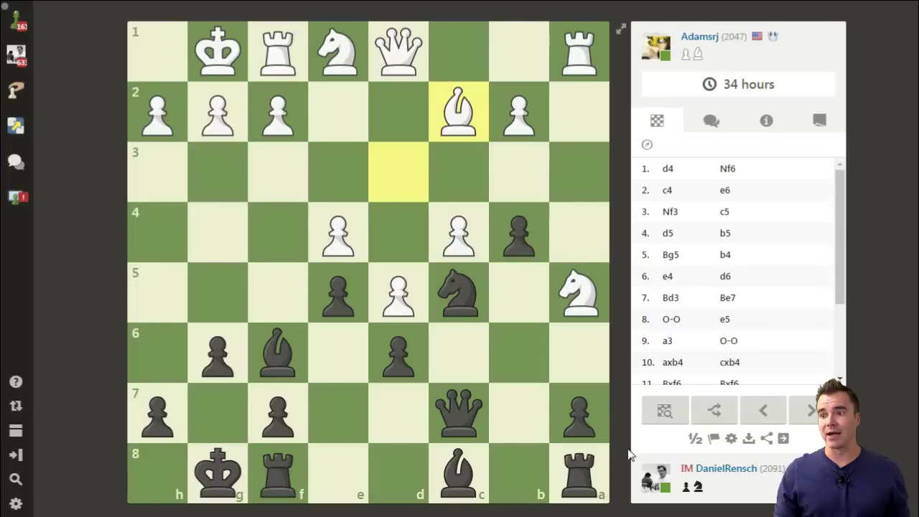
{"action": "left_click", "coordinate": [662, 412]}
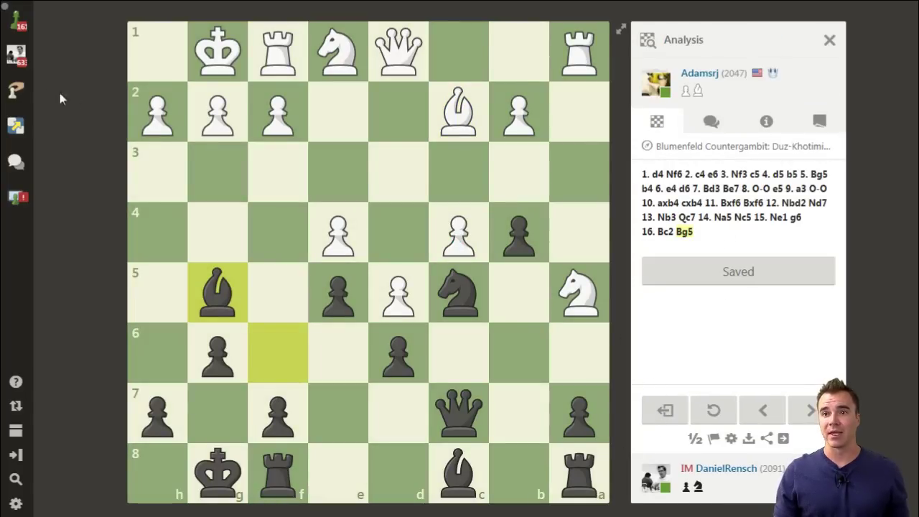
{"action": "mouse_move", "coordinate": [18, 57]}
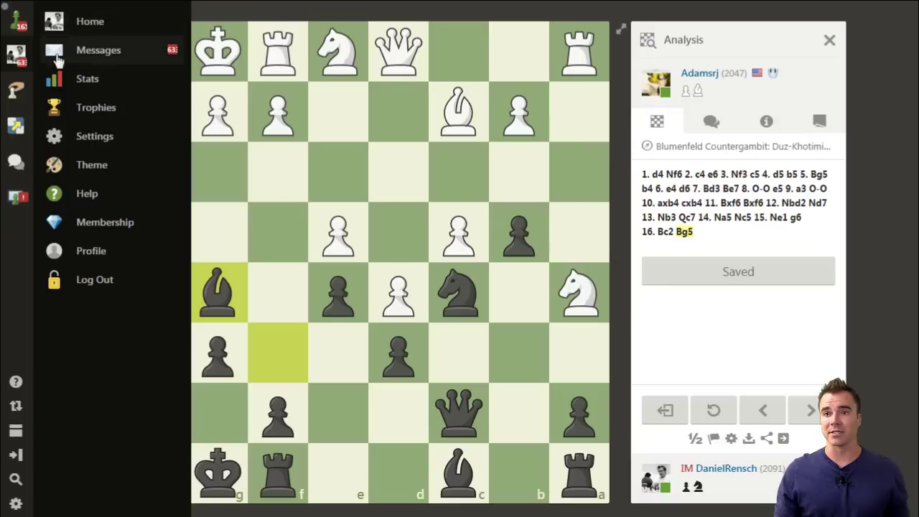
Go to the My Games archive and open the 33-move game from Jul 21, 2017.
{"action": "mouse_move", "coordinate": [17, 96]}
{"action": "left_click", "coordinate": [87, 165]}
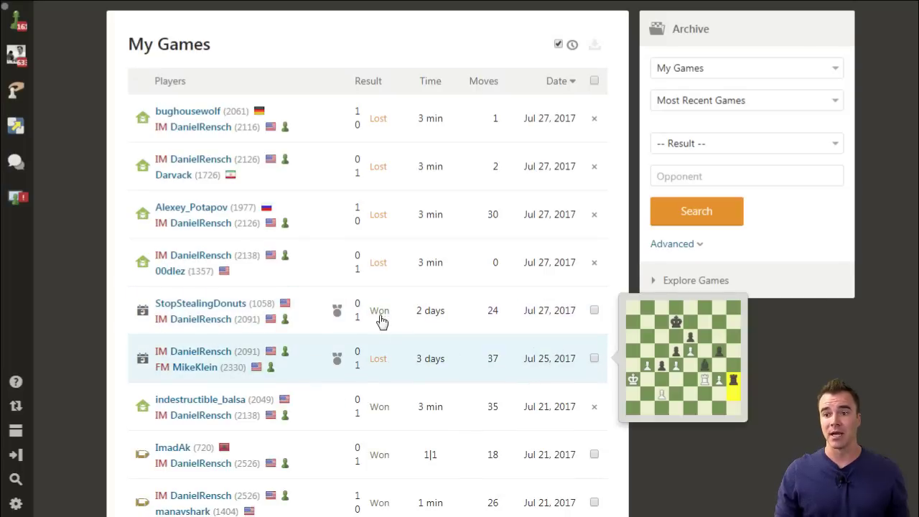
{"action": "scroll", "coordinate": [381, 374], "scroll_direction": "down", "scroll_amount": 1}
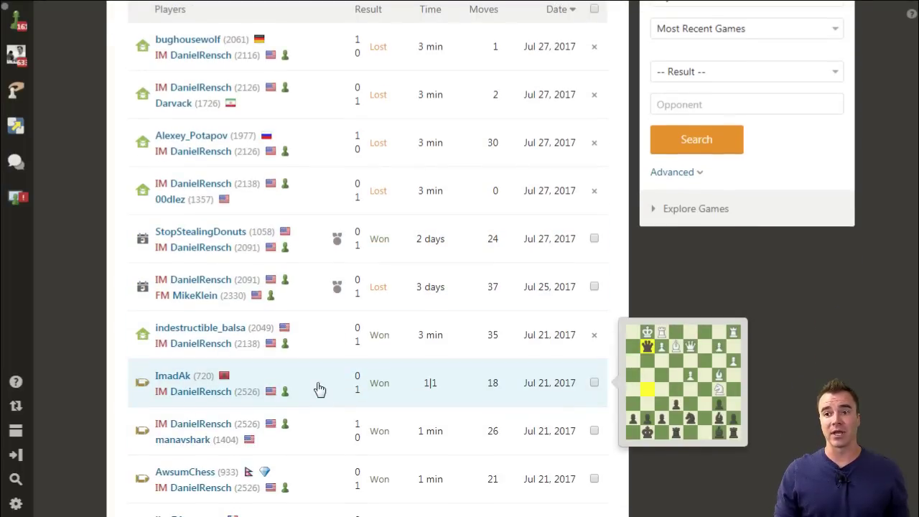
{"action": "scroll", "coordinate": [319, 388], "scroll_direction": "down", "scroll_amount": 5}
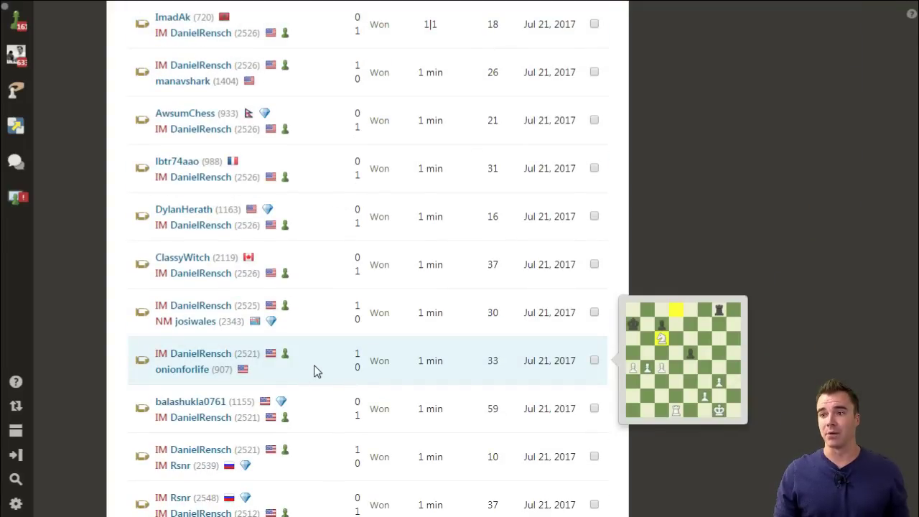
{"action": "left_click", "coordinate": [316, 371]}
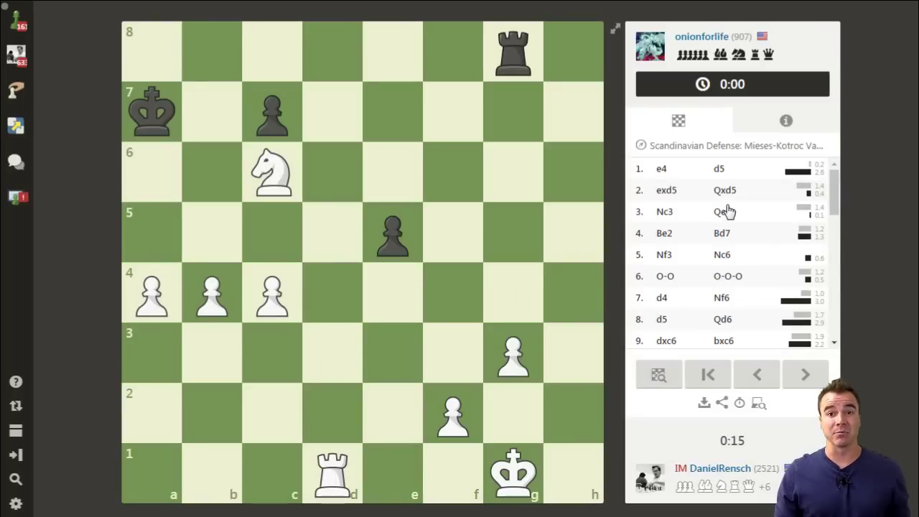
On the analysis board, save 33.Ne6 as an alternative to Nxc6+, then go Home.
{"action": "left_click", "coordinate": [659, 375]}
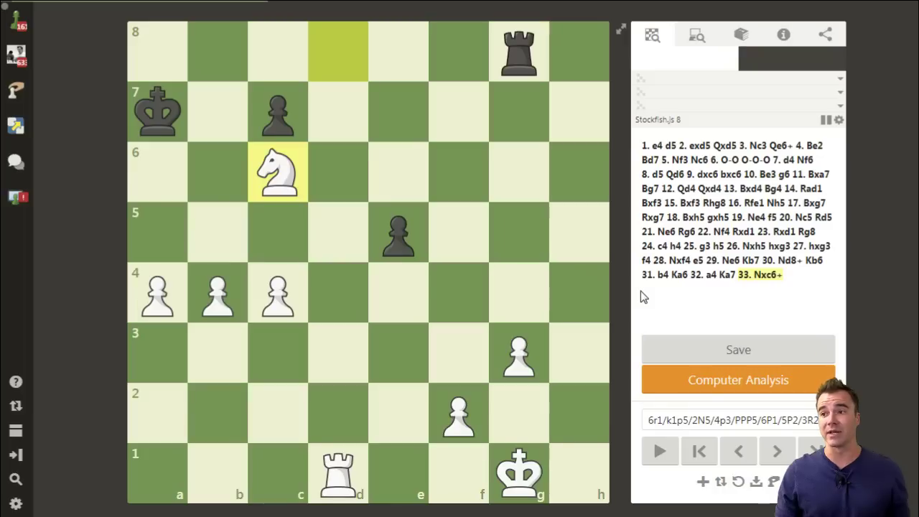
{"action": "left_click", "coordinate": [727, 277]}
{"action": "left_click_drag", "start_coordinate": [338, 51], "coordinate": [398, 173]}
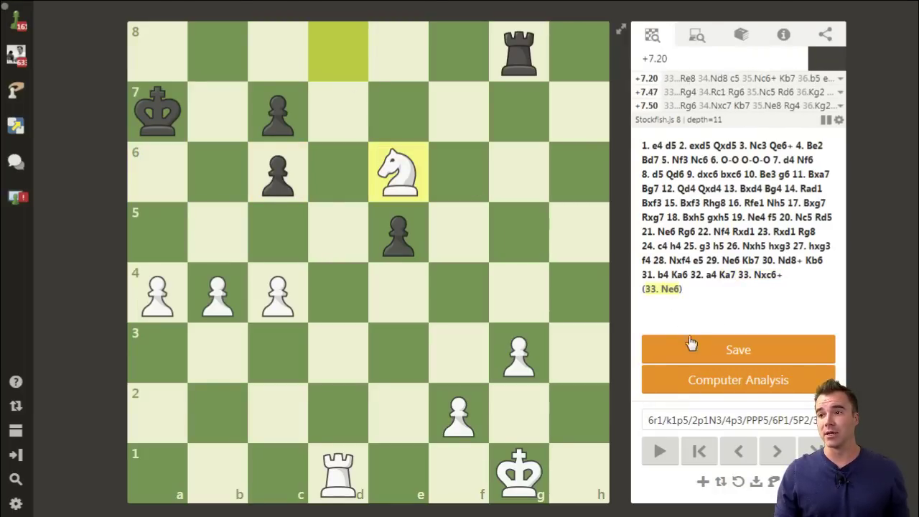
{"action": "left_click", "coordinate": [693, 352]}
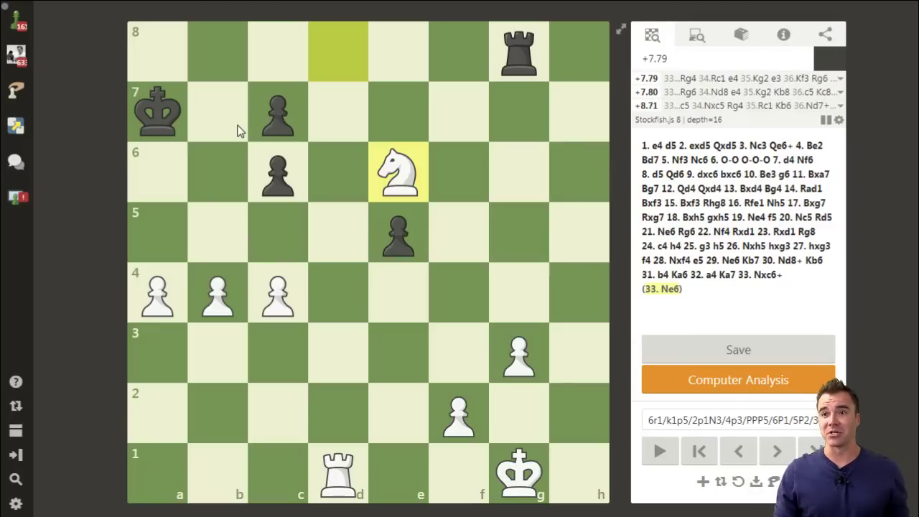
{"action": "mouse_move", "coordinate": [16, 58]}
{"action": "left_click", "coordinate": [79, 21]}
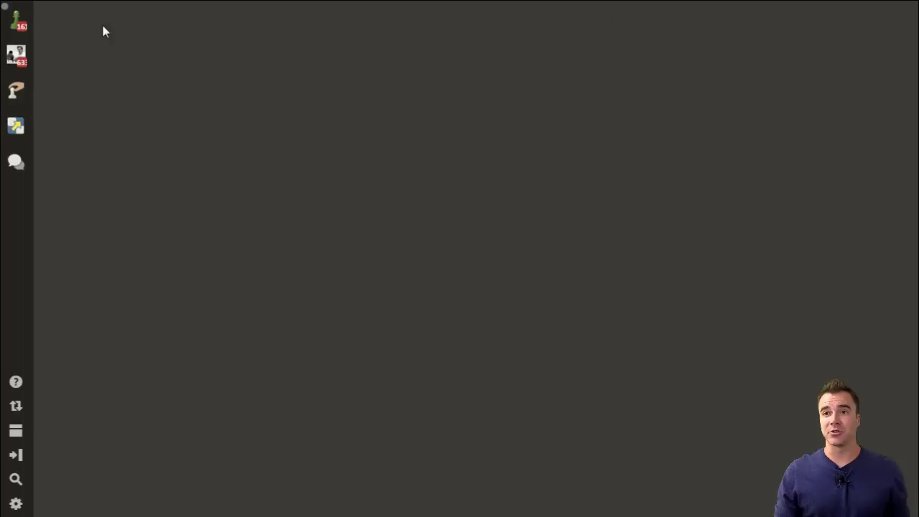
Reopen the 33-move Jul 21, 2017 game from the archive on the analysis board.
{"action": "mouse_move", "coordinate": [16, 22]}
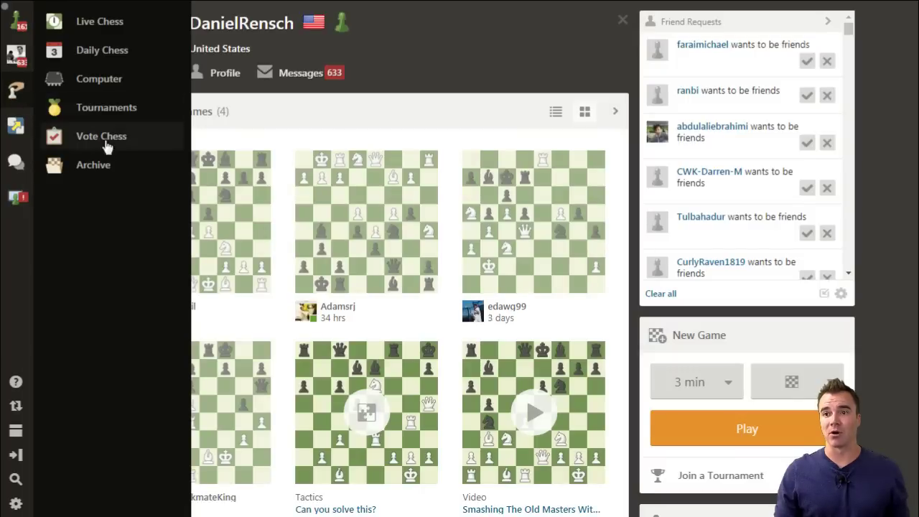
{"action": "left_click", "coordinate": [102, 171]}
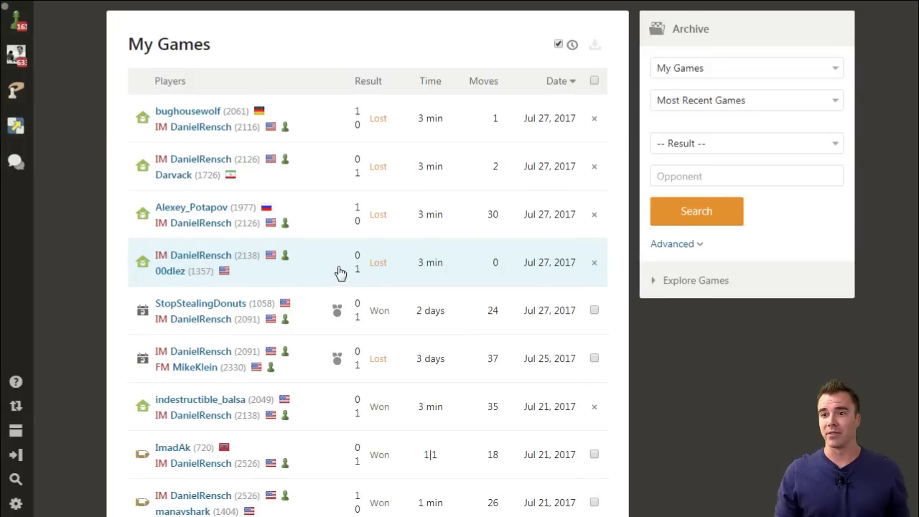
{"action": "scroll", "coordinate": [340, 274], "scroll_direction": "down", "scroll_amount": 3}
{"action": "scroll", "coordinate": [340, 273], "scroll_direction": "down", "scroll_amount": 3}
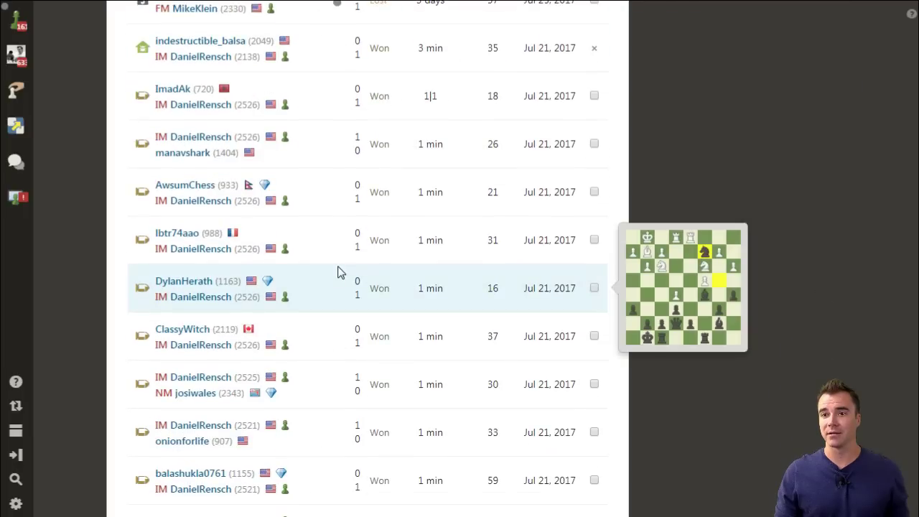
{"action": "left_click", "coordinate": [329, 441]}
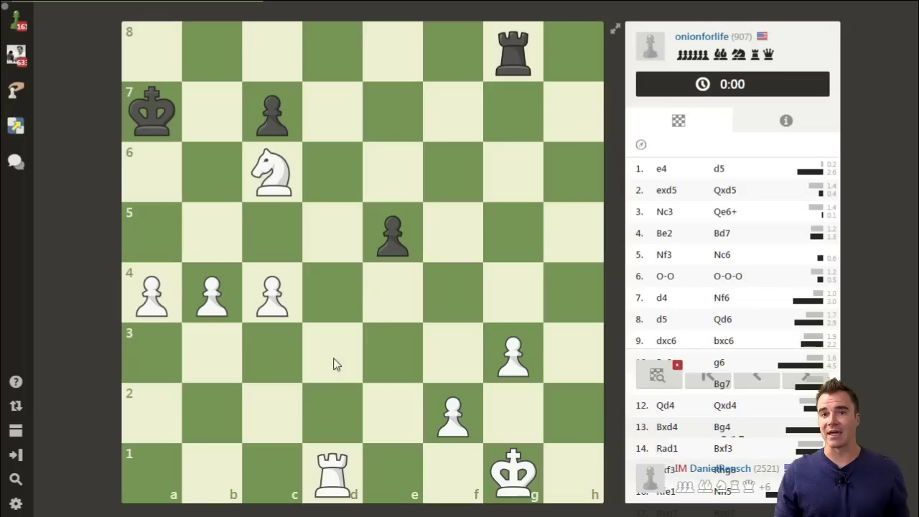
{"action": "left_click", "coordinate": [666, 386]}
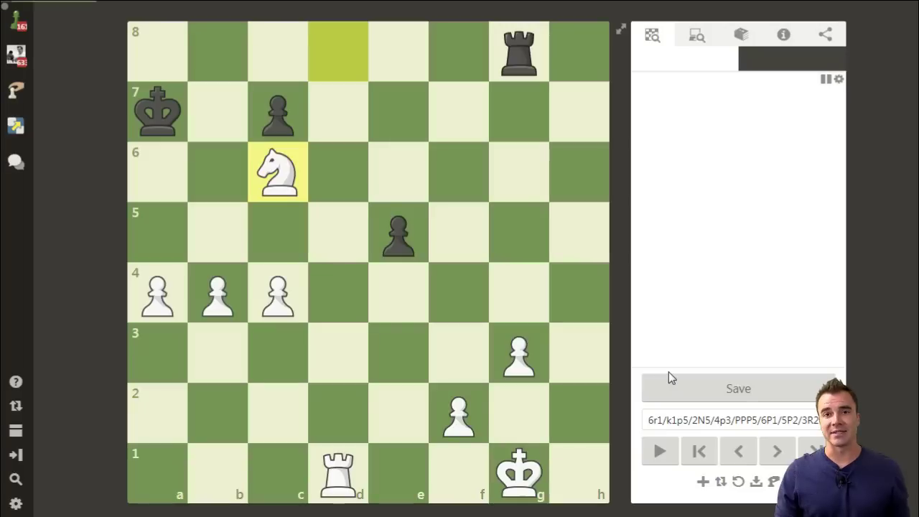